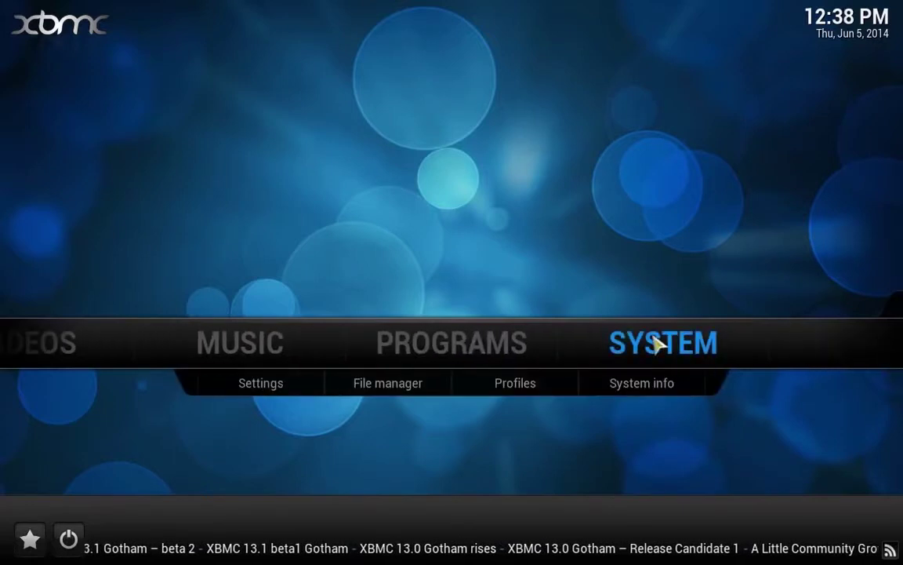
pyautogui.moveTo(702, 347)
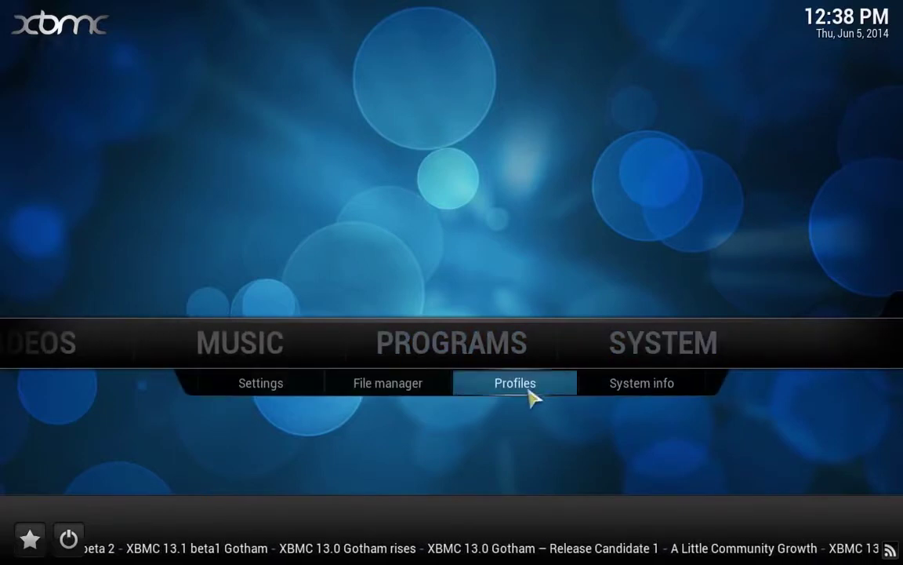
pyautogui.click(429, 397)
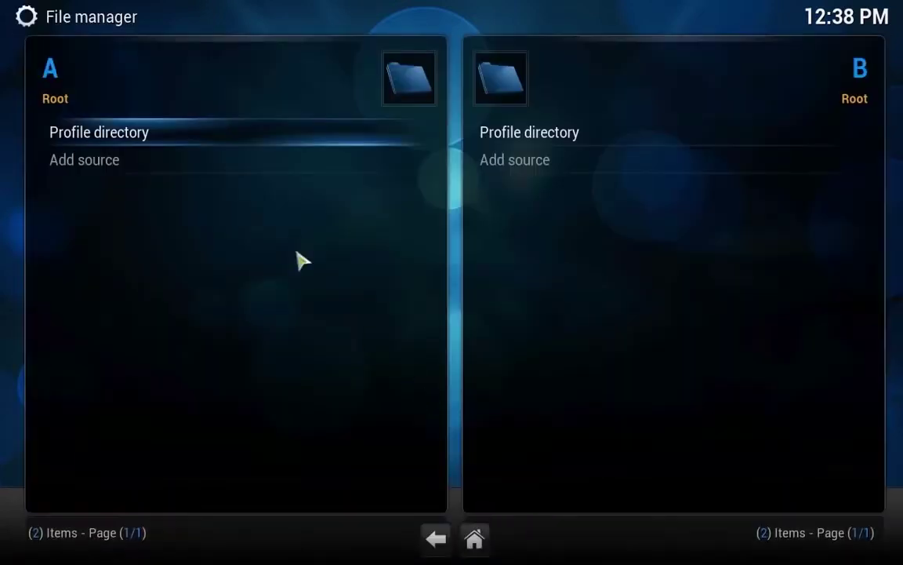
pyautogui.click(210, 174)
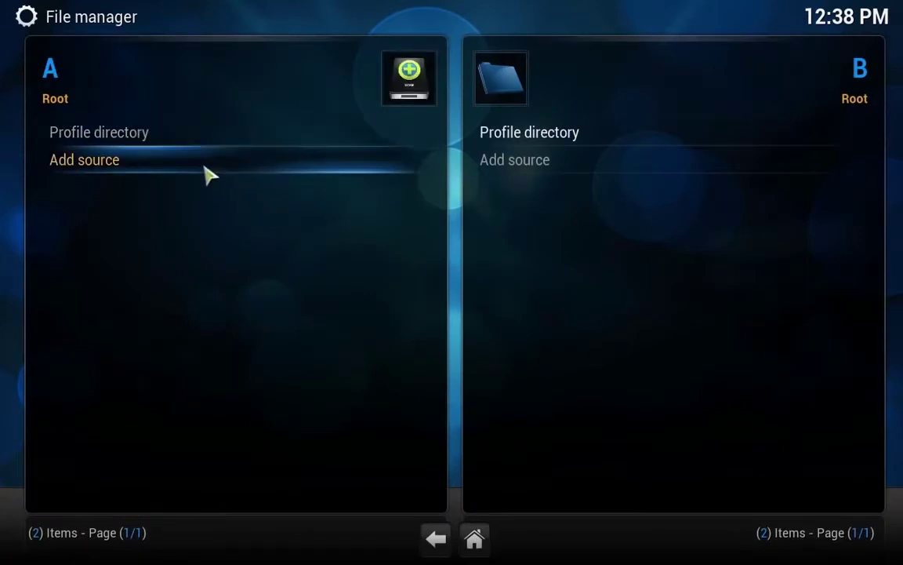
pyautogui.click(105, 177)
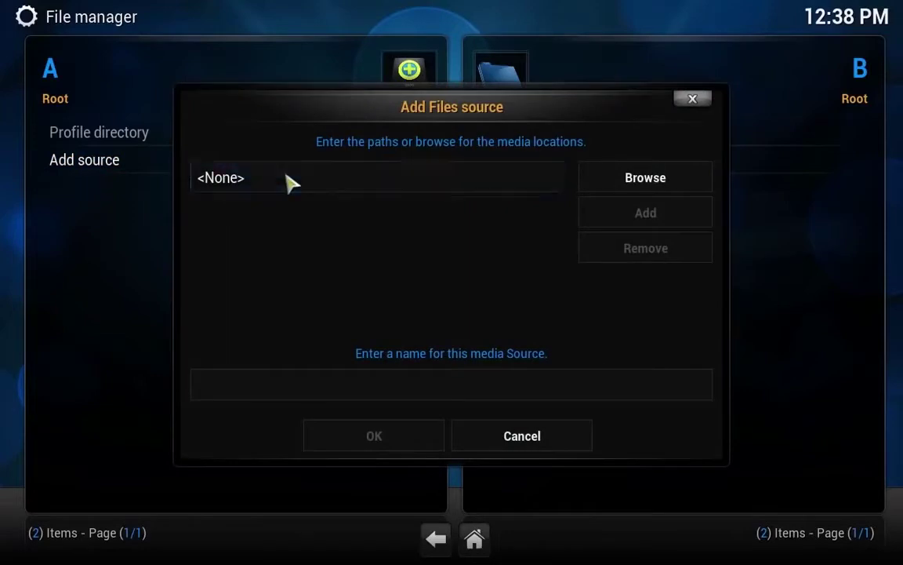
pyautogui.click(290, 182)
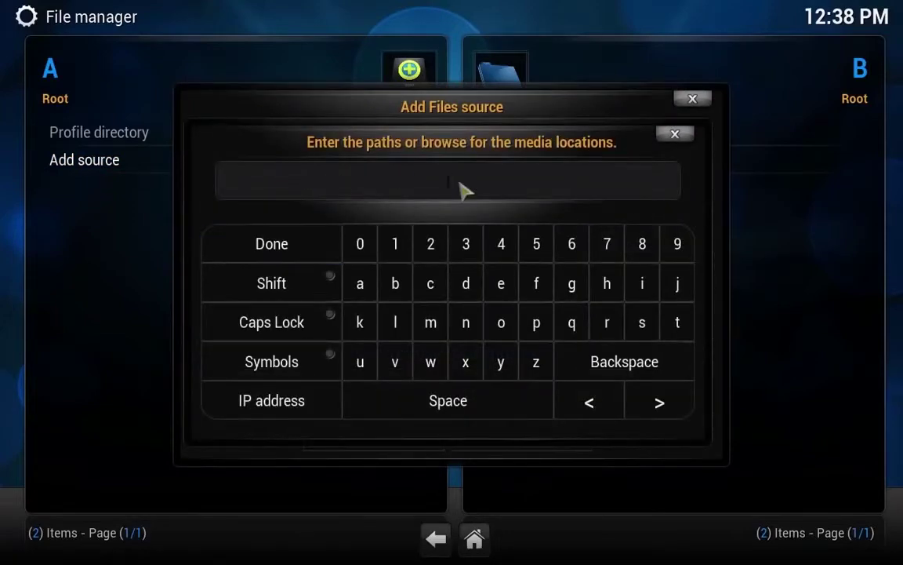
pyautogui.write('http://fusion.xbm')
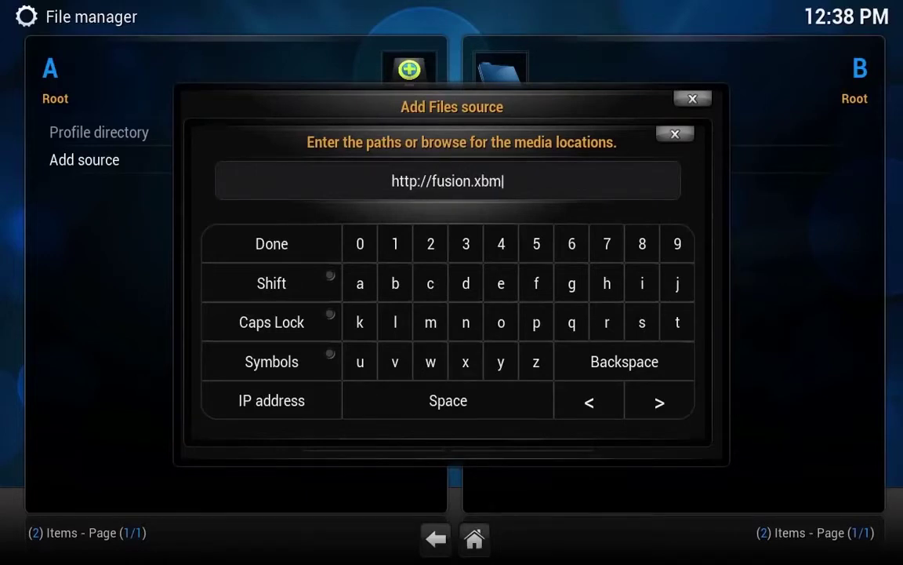
pyautogui.write('ch')
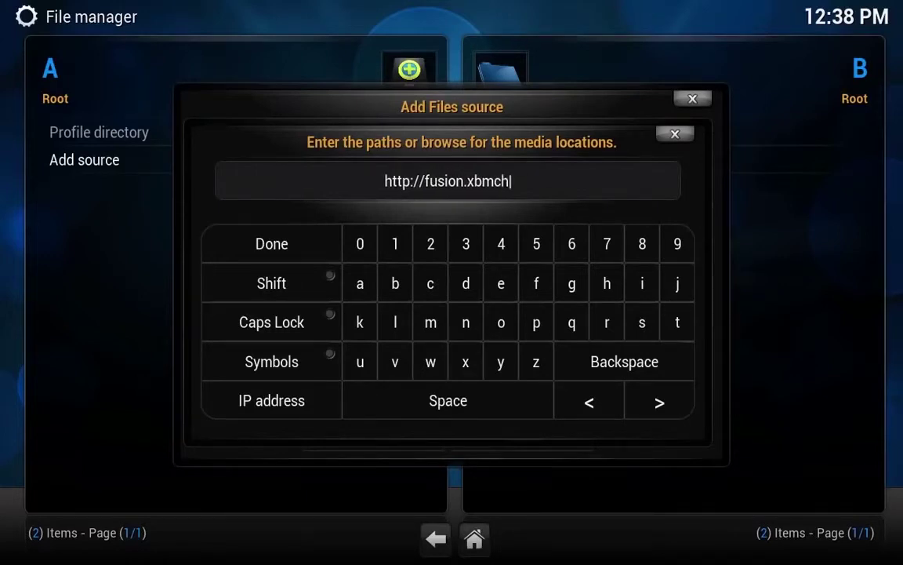
pyautogui.write('ub.com')
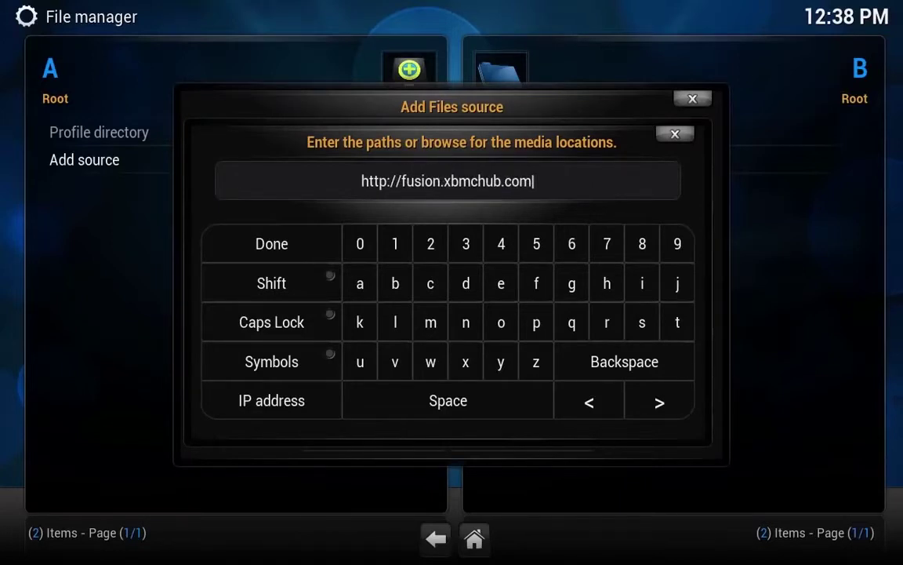
pyautogui.press('Return')
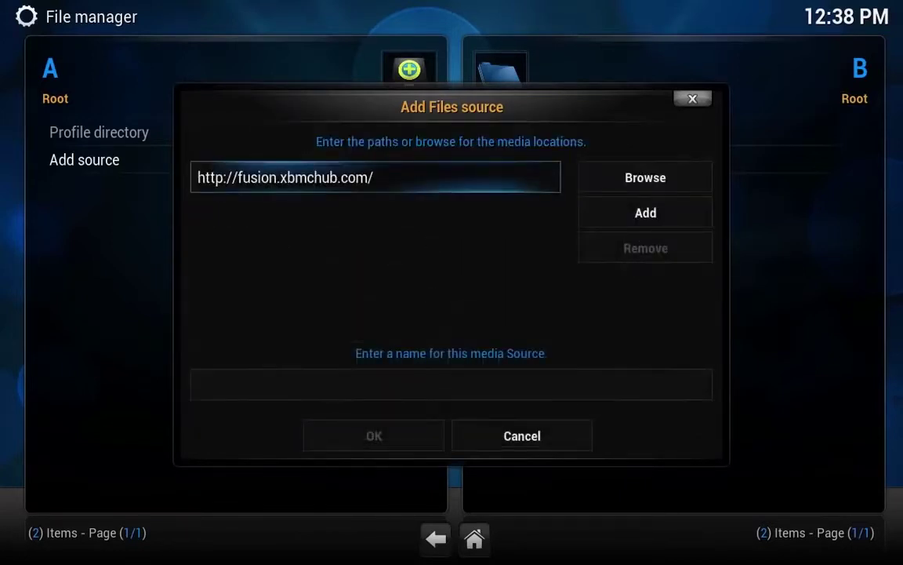
pyautogui.click(384, 384)
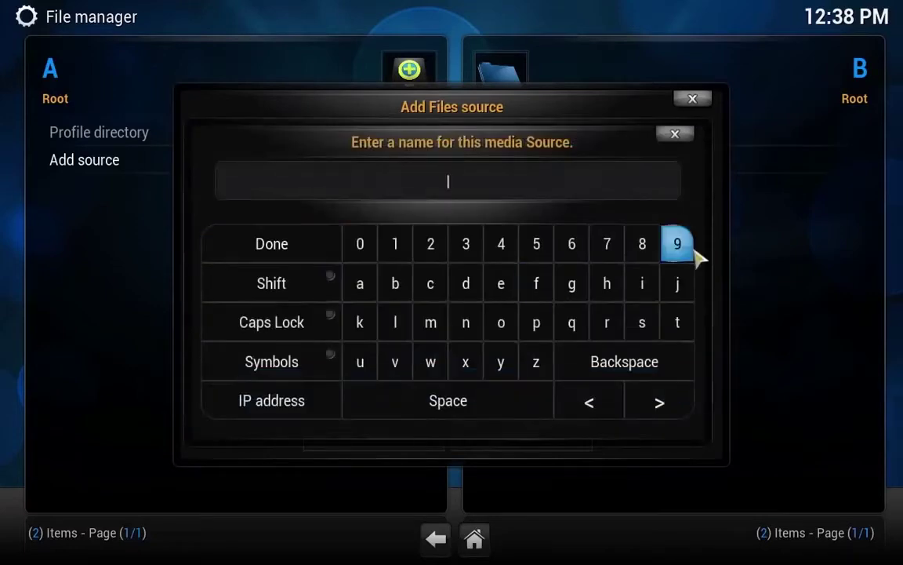
pyautogui.write('Fusion')
pyautogui.press('Return')
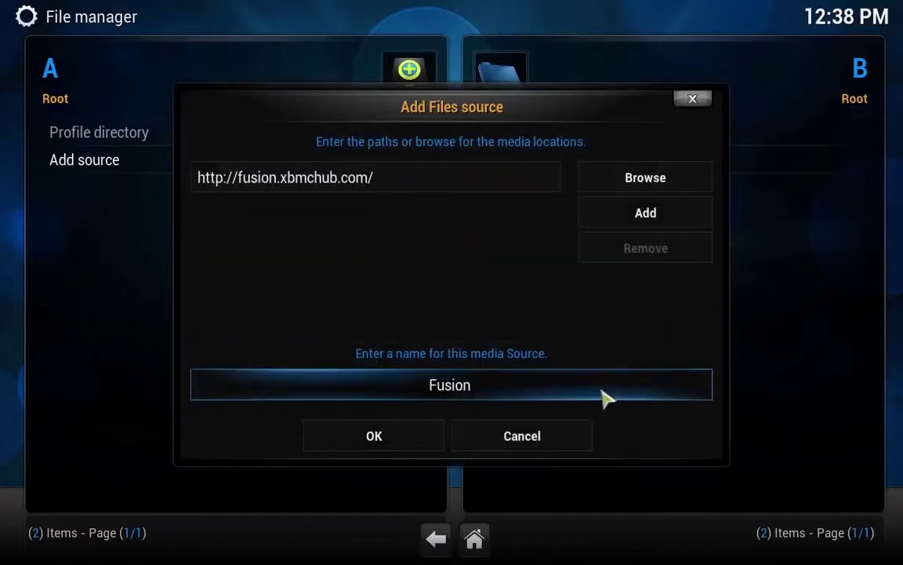
pyautogui.click(365, 450)
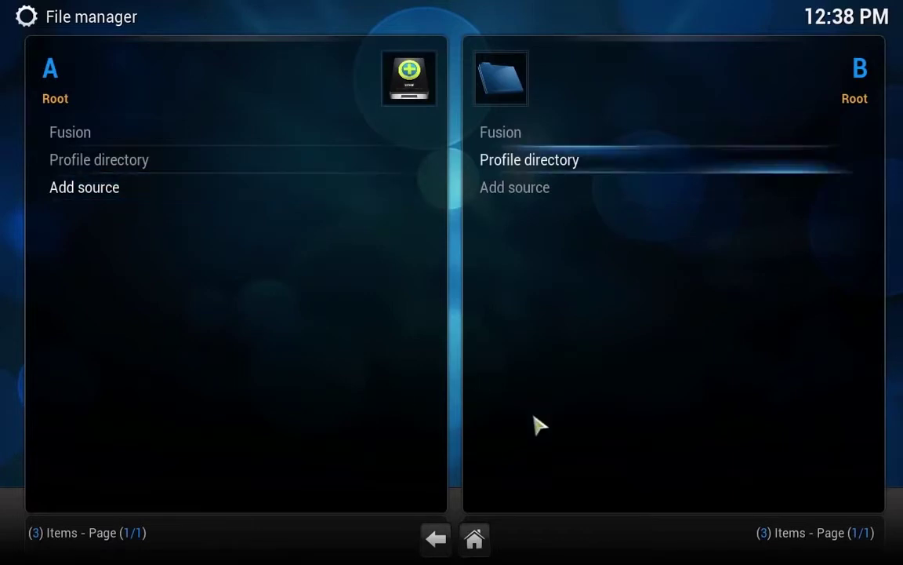
# Step: Go from the home screen to the Add-ons settings and dismiss the first-run help message
pyautogui.click(482, 536)
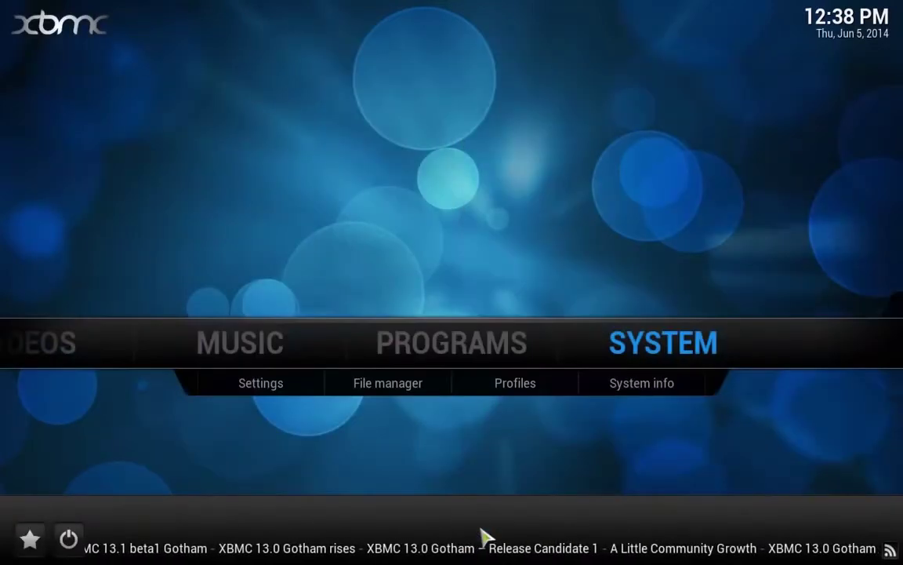
pyautogui.click(651, 350)
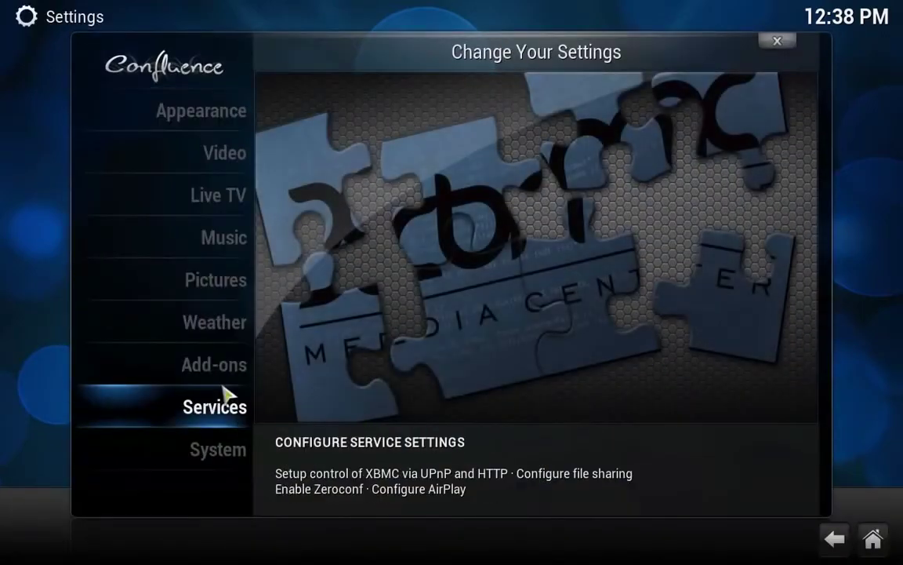
pyautogui.click(224, 370)
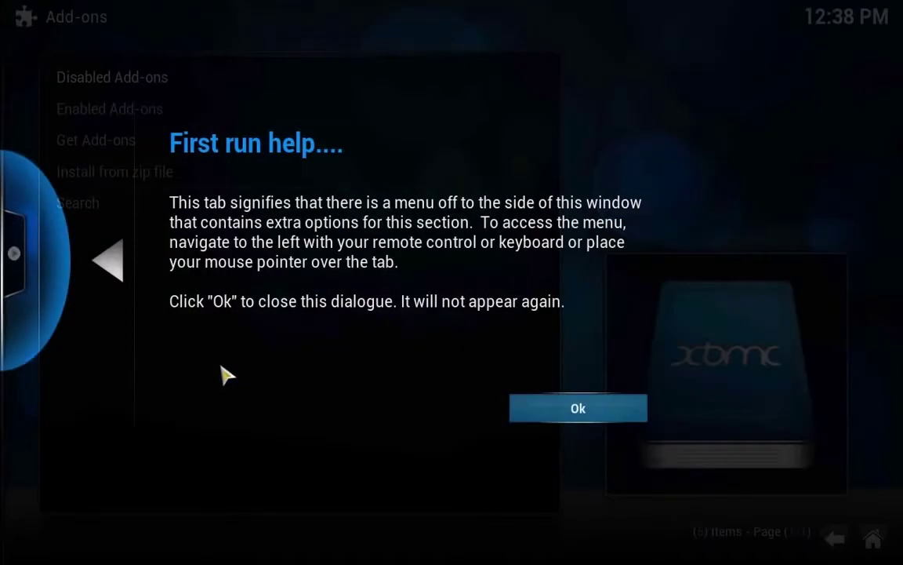
pyautogui.click(560, 408)
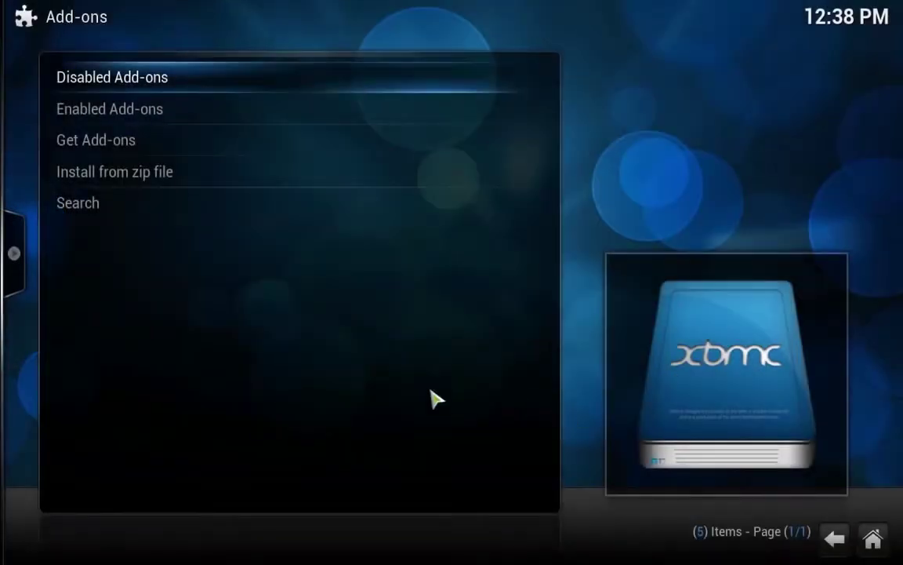
# Step: Install plugin.video.hubwizard-1.1.5.zip from Fusion's start-here folder, then return home
pyautogui.click(130, 181)
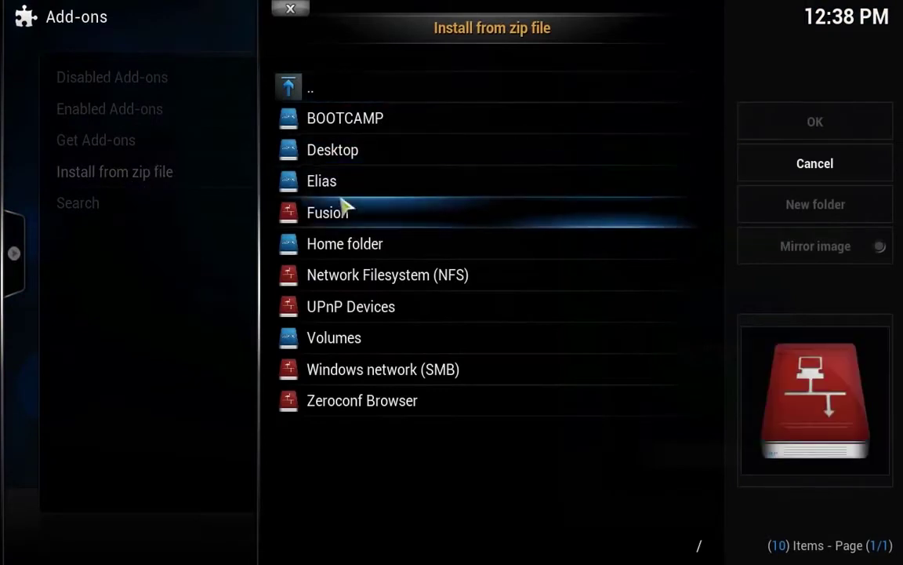
pyautogui.click(360, 217)
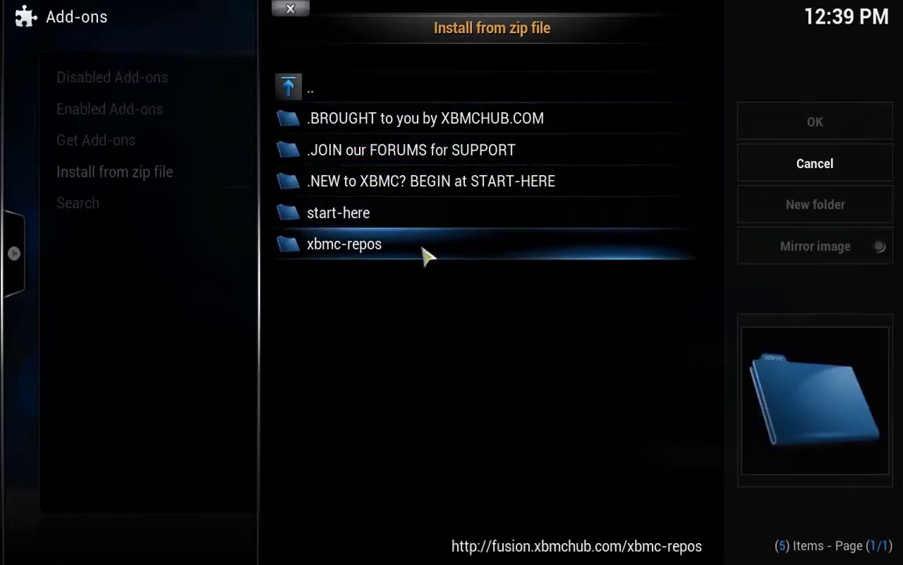
pyautogui.click(379, 228)
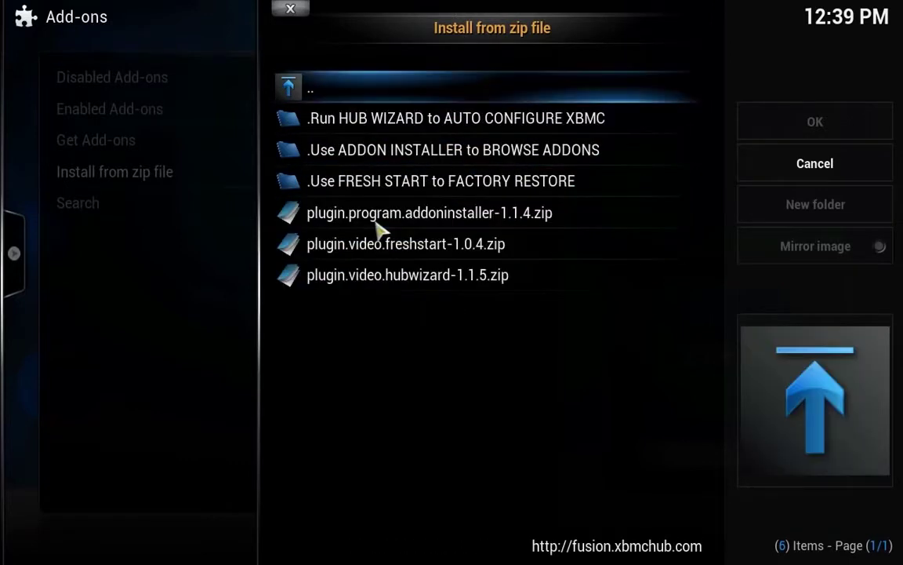
pyautogui.click(446, 284)
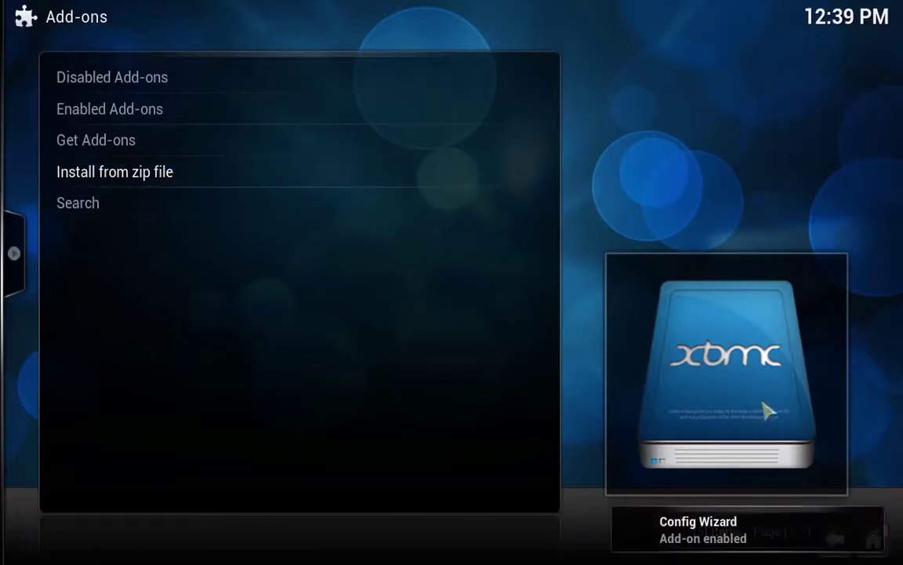
pyautogui.click(870, 540)
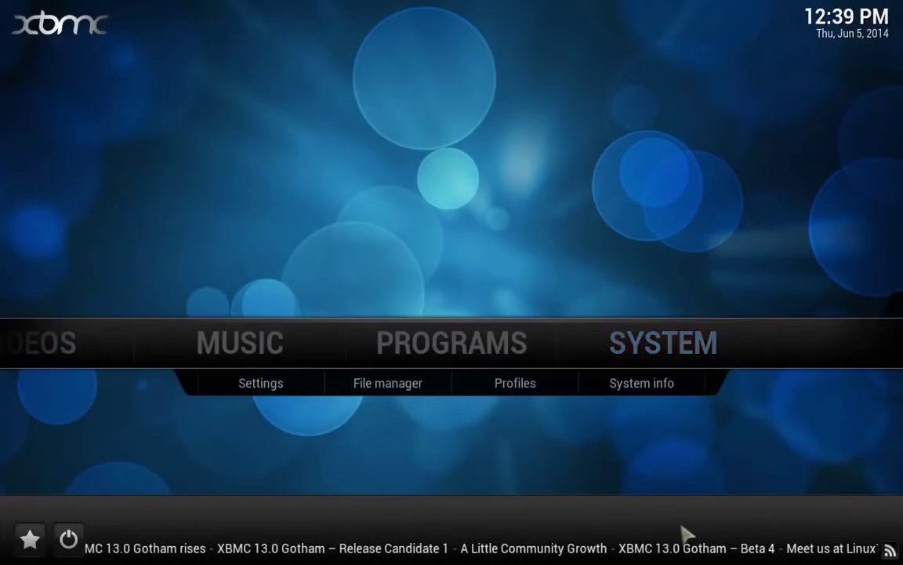
# Step: Run Config Wizard from Programs, pick the MAC build, and let XBMCHUB customize the add-ons
pyautogui.click(475, 336)
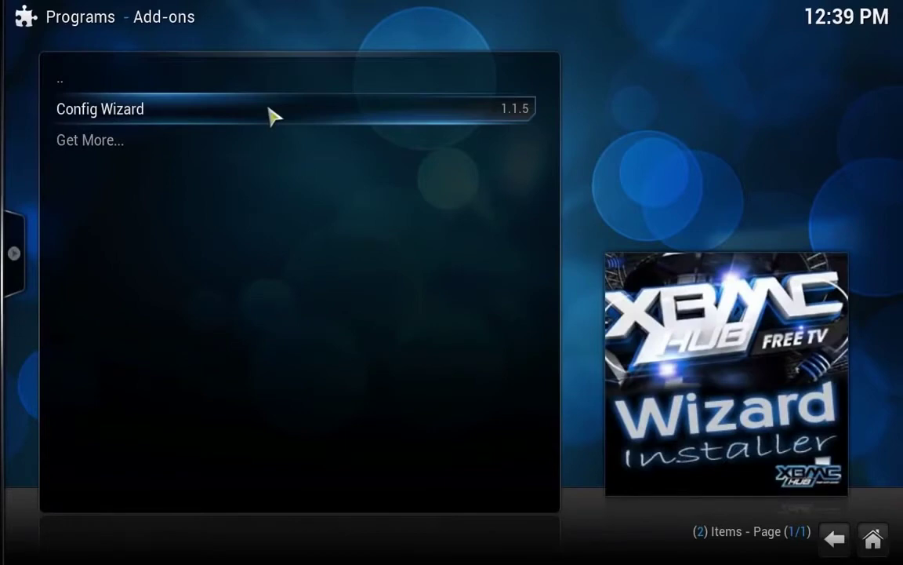
pyautogui.click(270, 116)
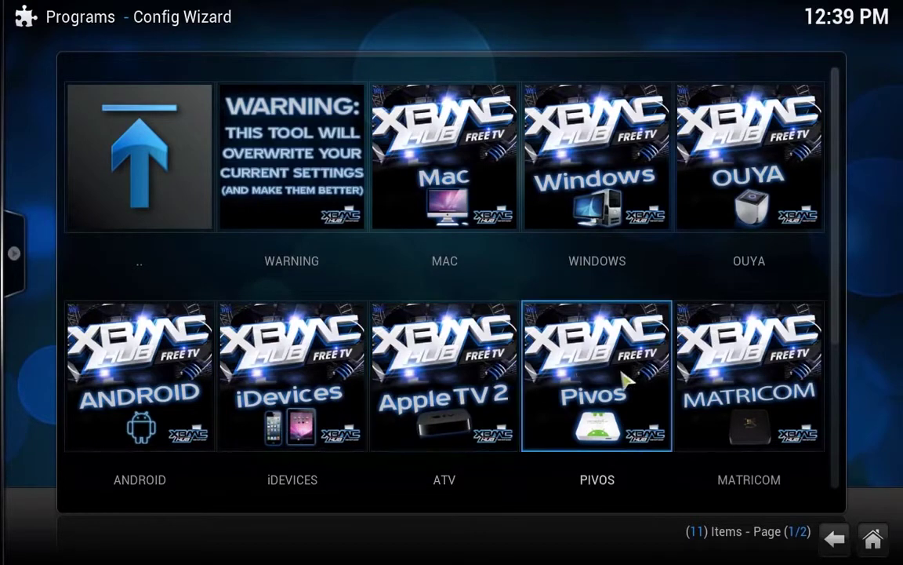
pyautogui.scroll(-1, 725, 368)
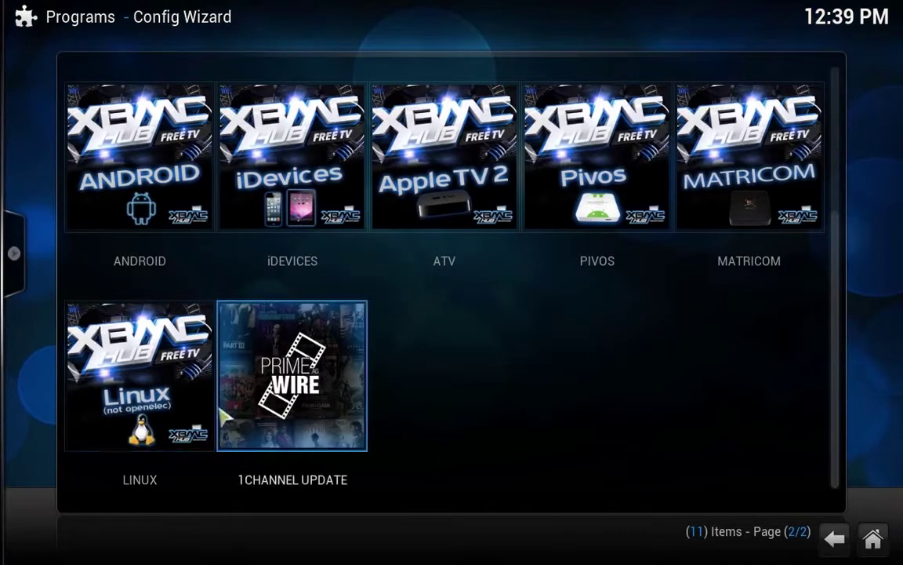
pyautogui.scroll(1, 621, 384)
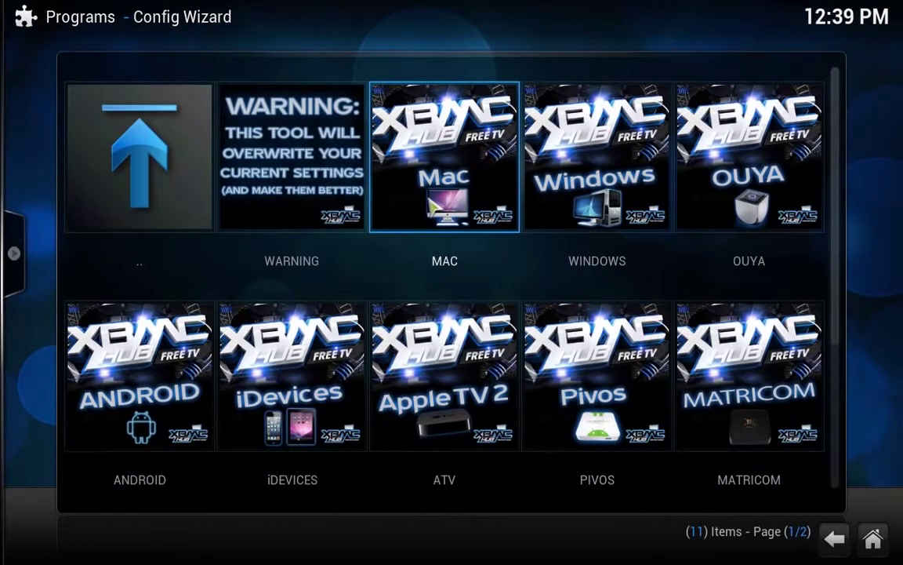
pyautogui.click(429, 206)
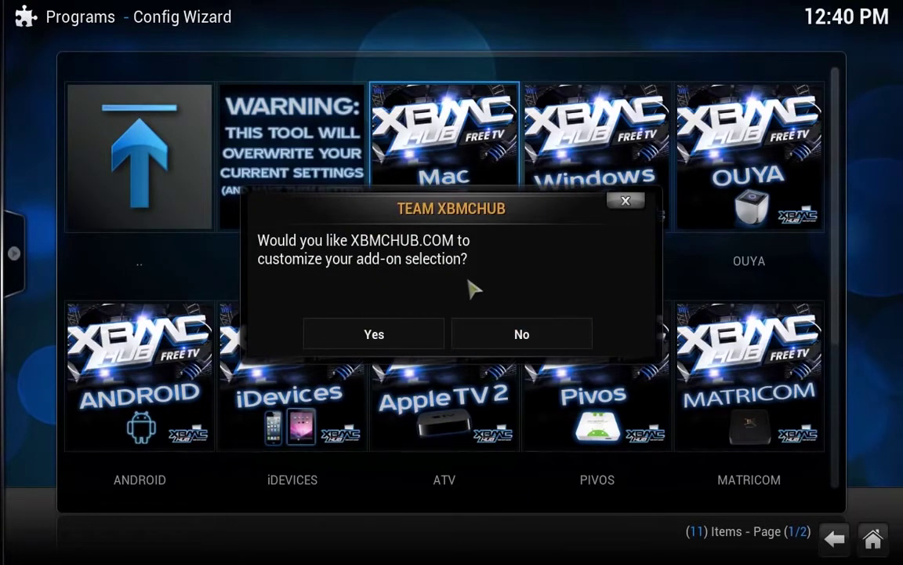
pyautogui.click(398, 338)
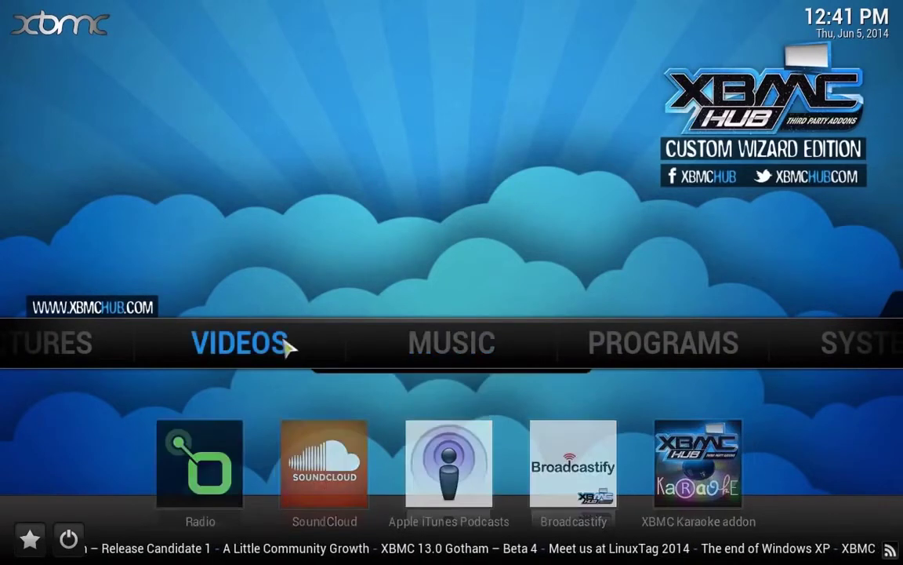
# Step: Open Video Add-ons and browse the 27 installed add-ons, including 1Channel, Icefilms and SportsDevil
pyautogui.moveTo(368, 337)
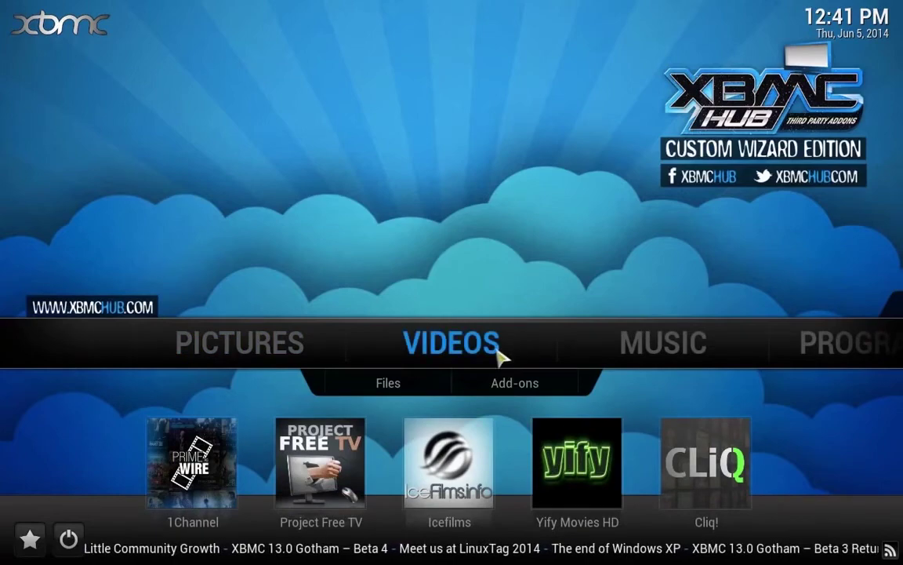
pyautogui.click(510, 382)
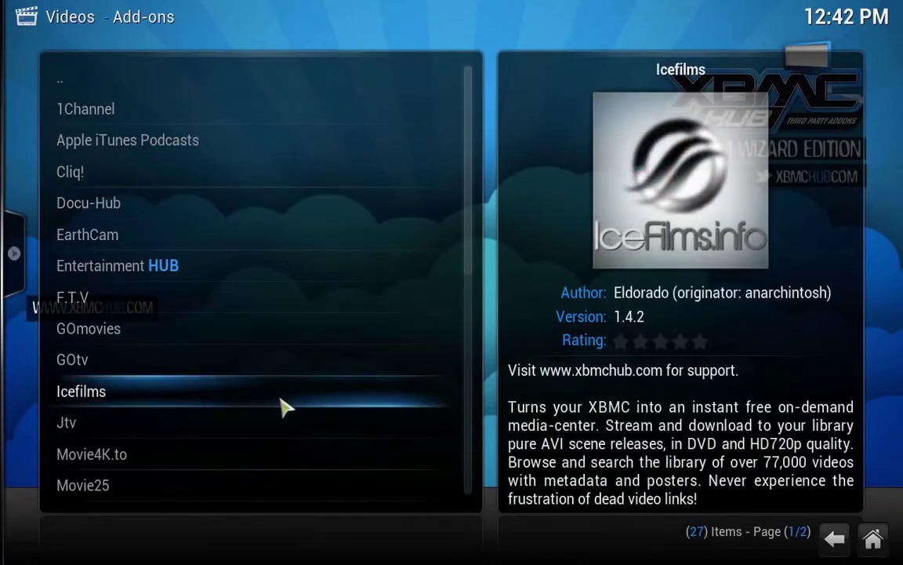
pyautogui.scroll(-6, 286, 417)
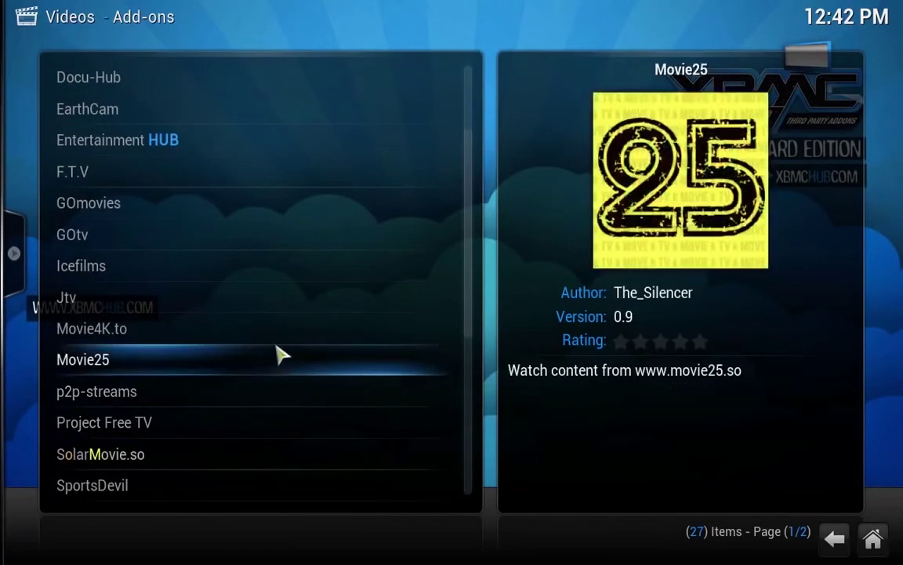
pyautogui.scroll(-4, 284, 370)
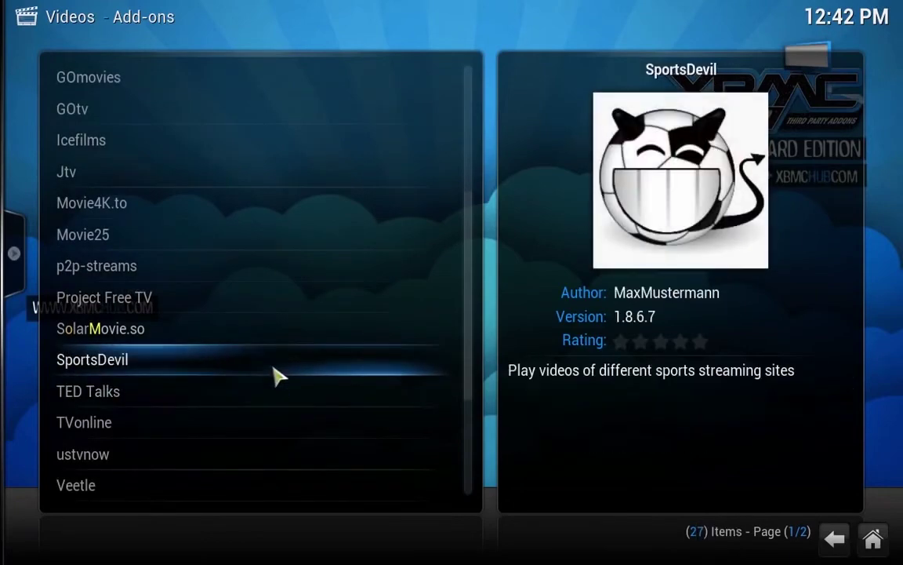
pyautogui.scroll(-6, 279, 408)
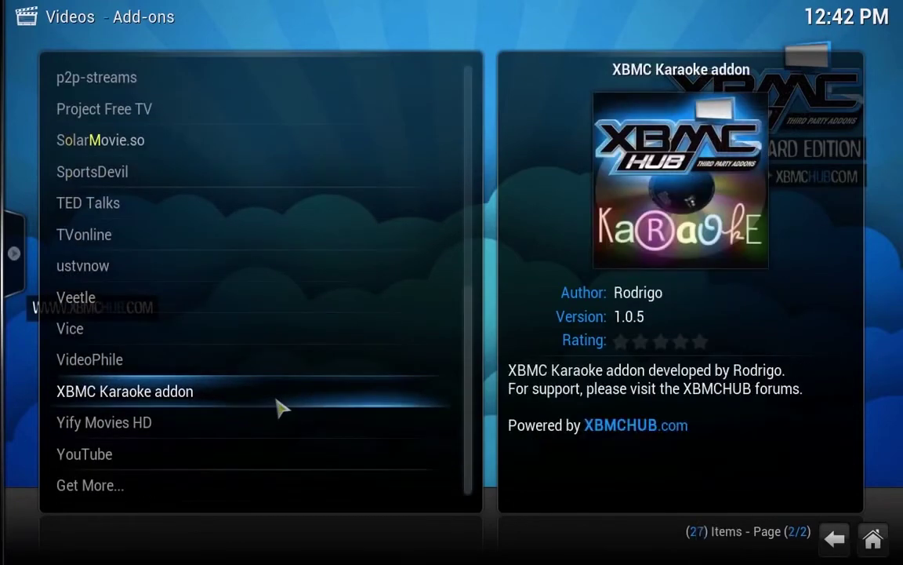
pyautogui.scroll(14, 280, 408)
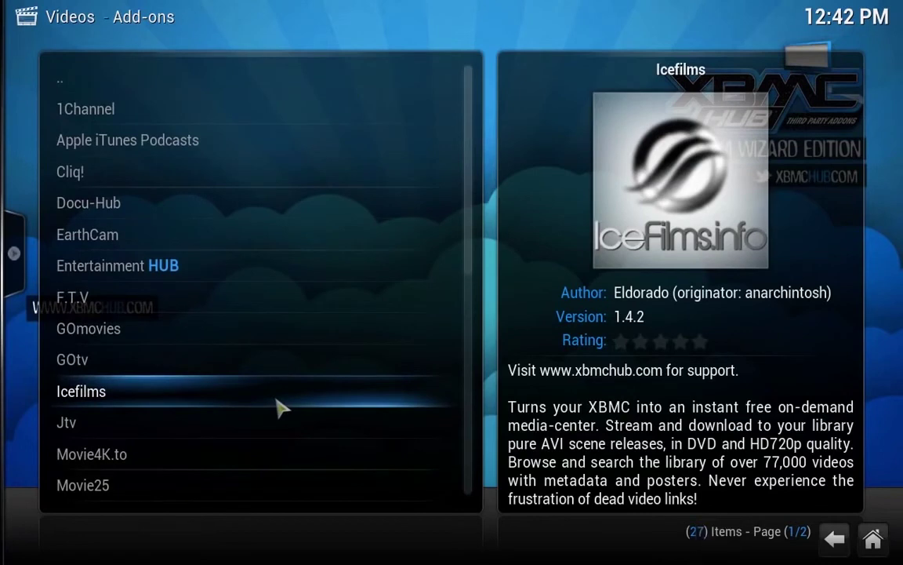